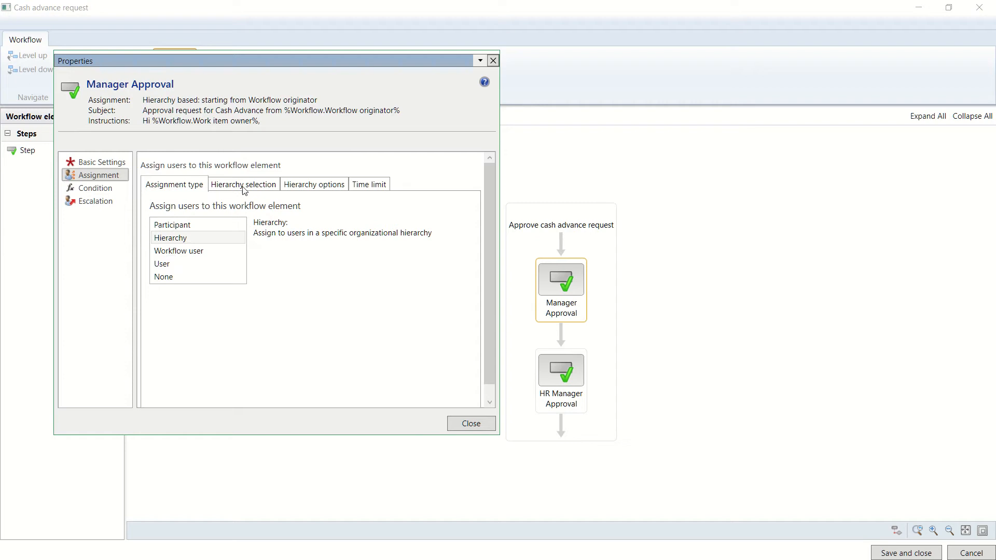
Check Manager Approval's hierarchy selection, then view the Expense Approval Hierarchy slide in PowerPoint
left_click(242, 188)
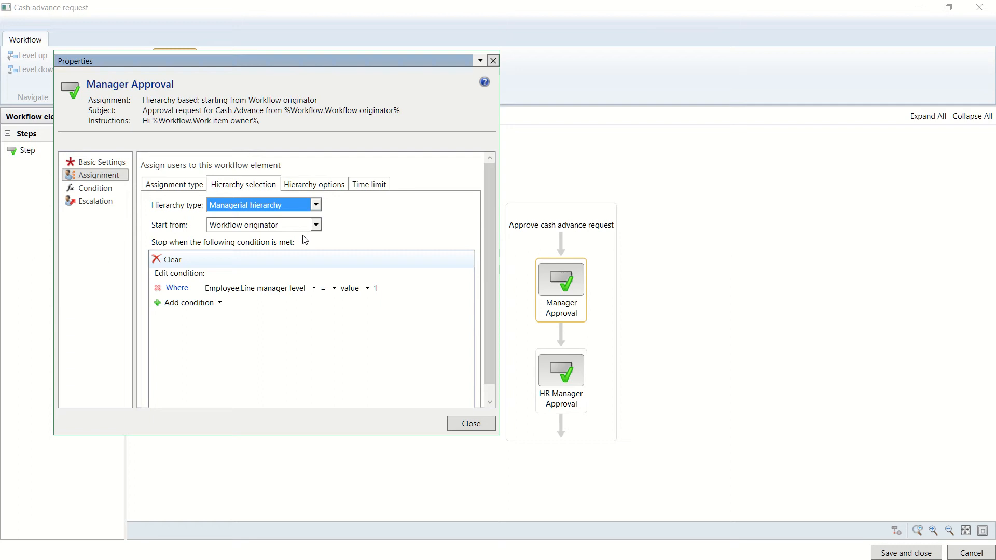
key("alt+Tab")
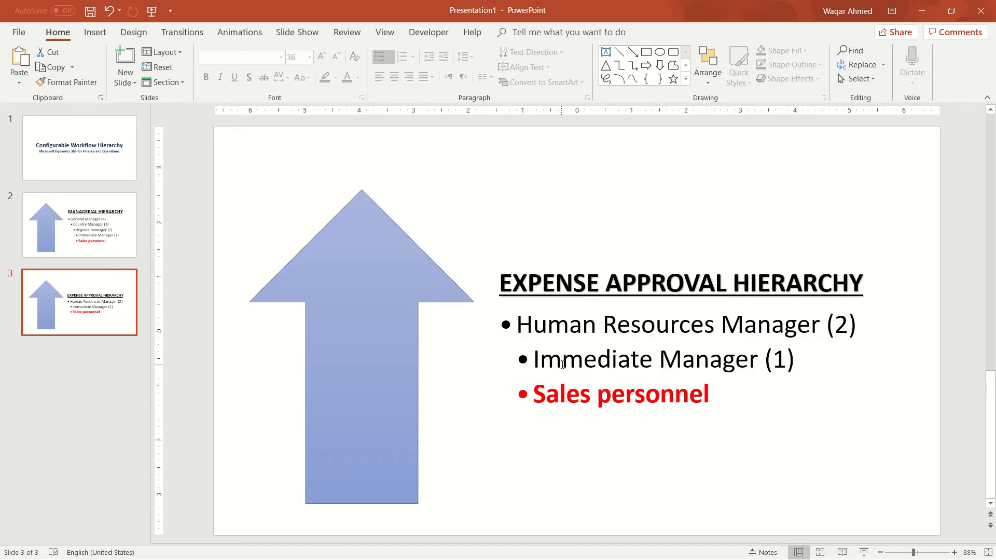
Return to the workflow editor, where Manager Approval stops at Employee.Line manager level = 1
key("alt+Tab")
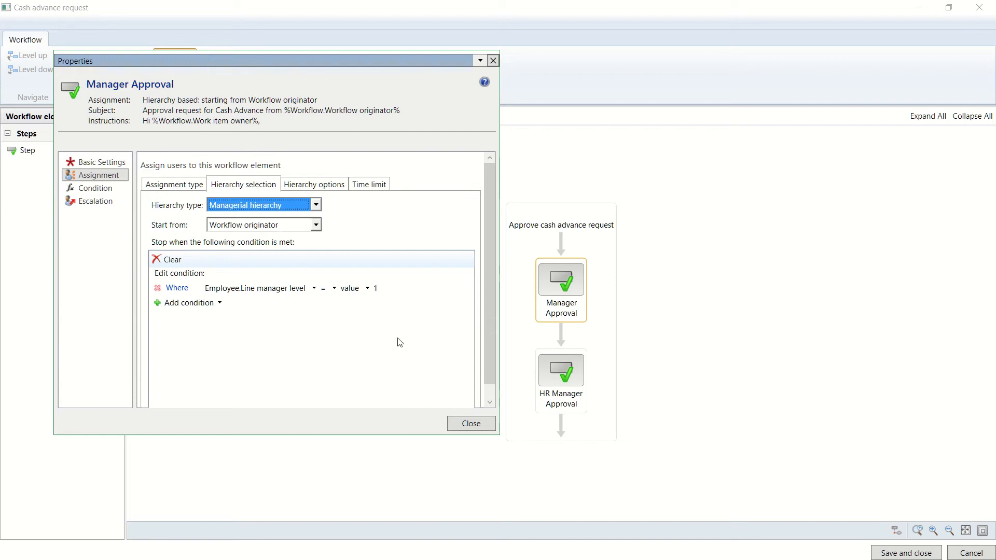
Confirm Manager Approval assigns only to the last user retrieved, then select HR Manager Approval
left_click(310, 186)
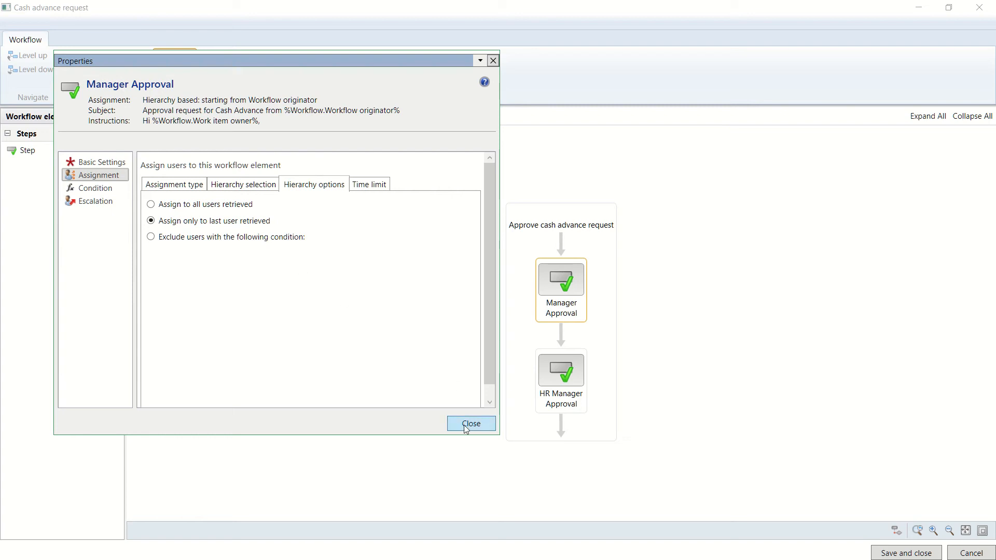
key("alt+Tab")
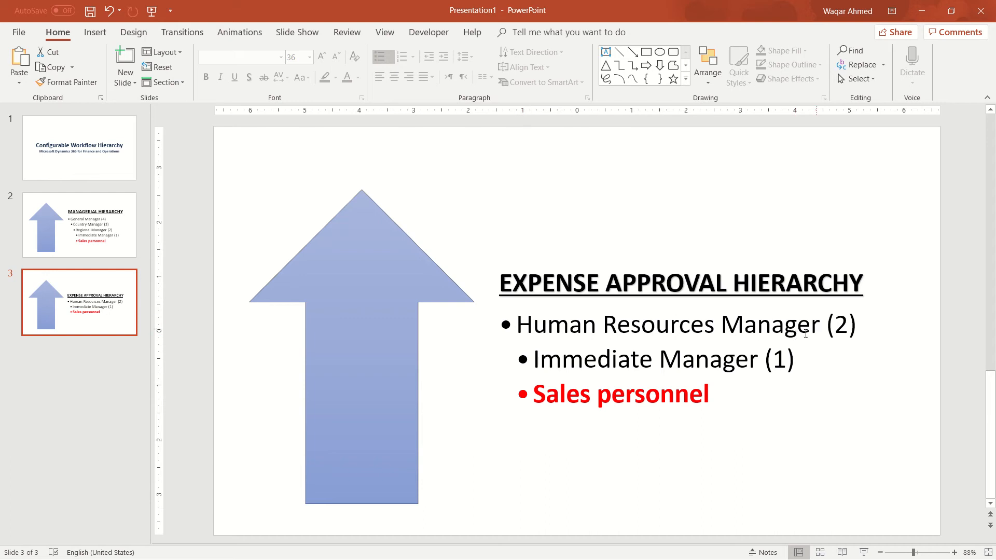
key("alt+Tab")
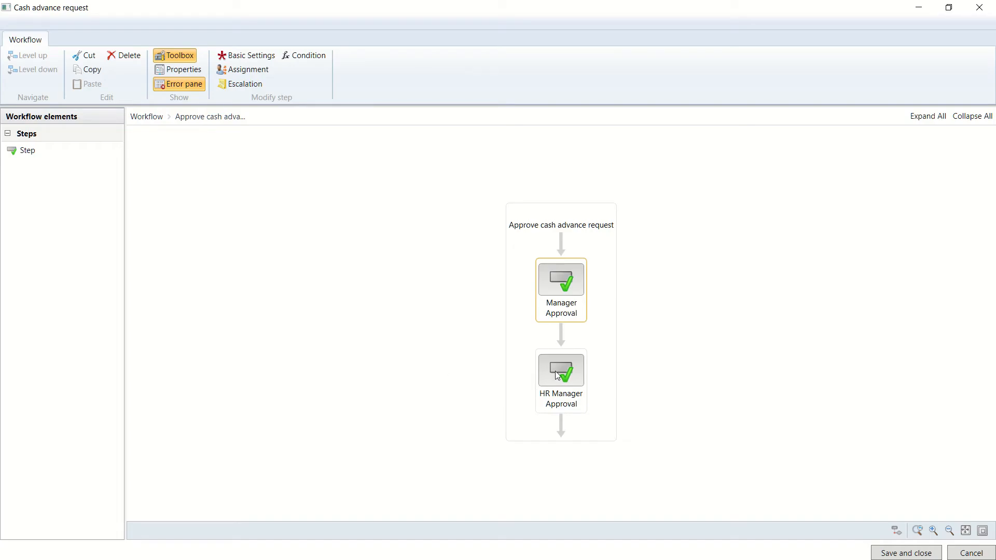
left_click(555, 371)
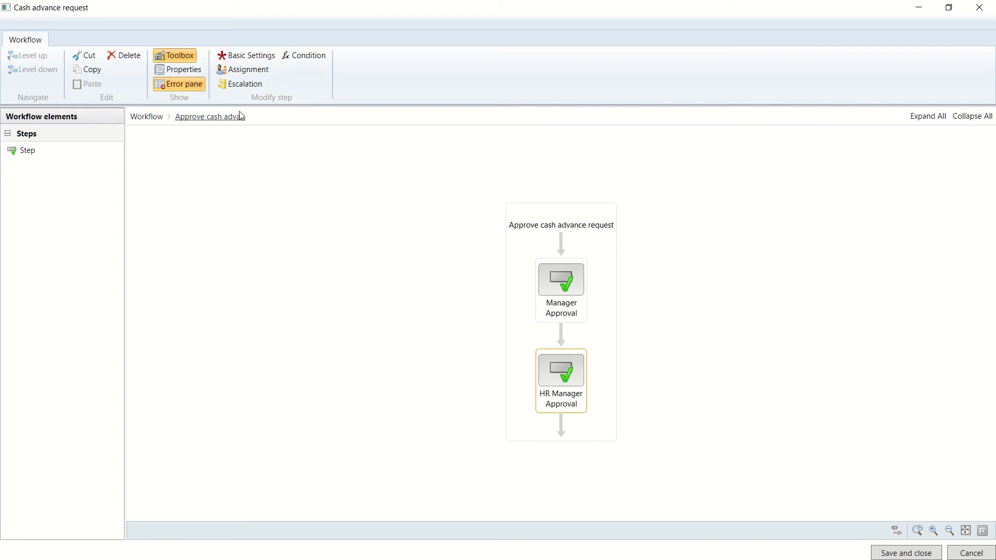
Make HR Manager Approval assign by hierarchy, using the Configurable hierarchy type
left_click(243, 55)
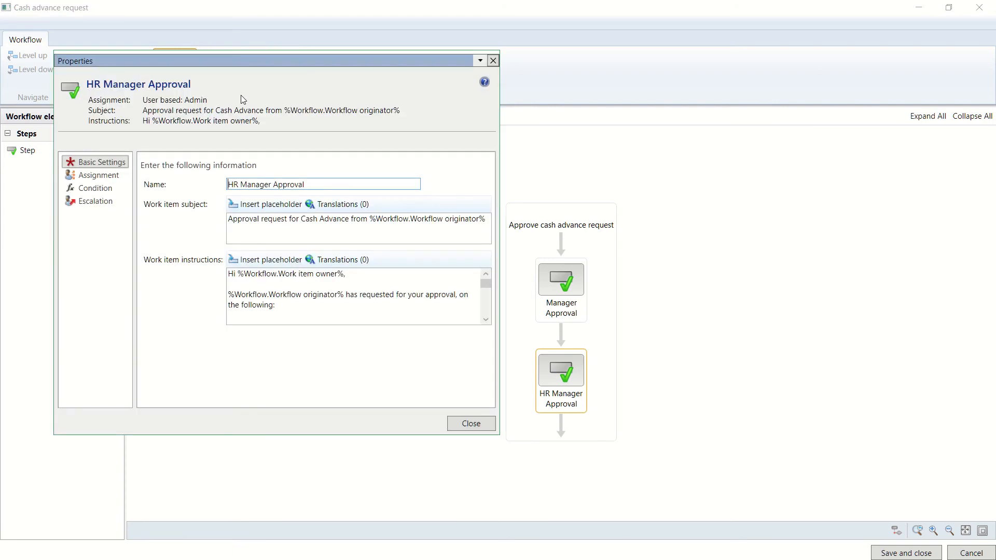
left_click(96, 177)
left_click(177, 241)
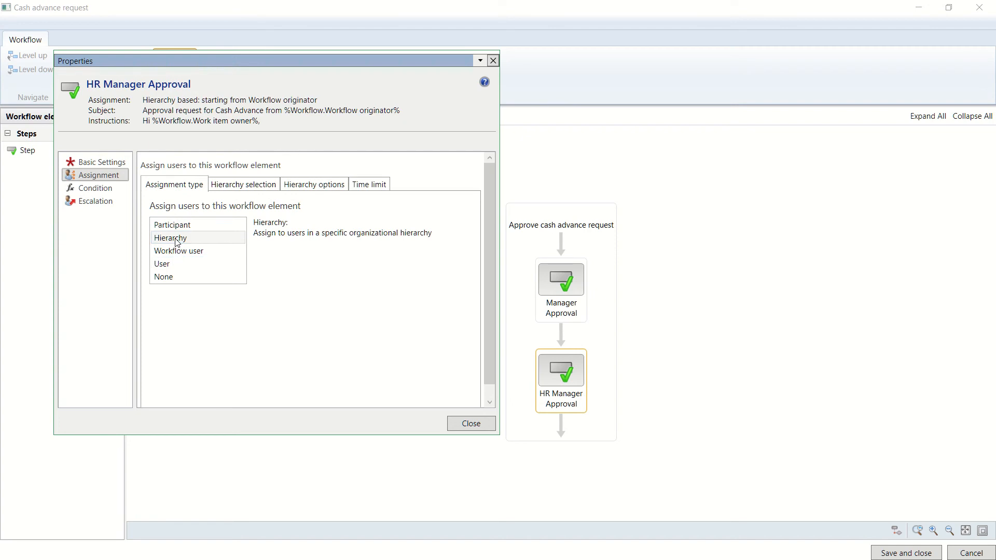
left_click(242, 188)
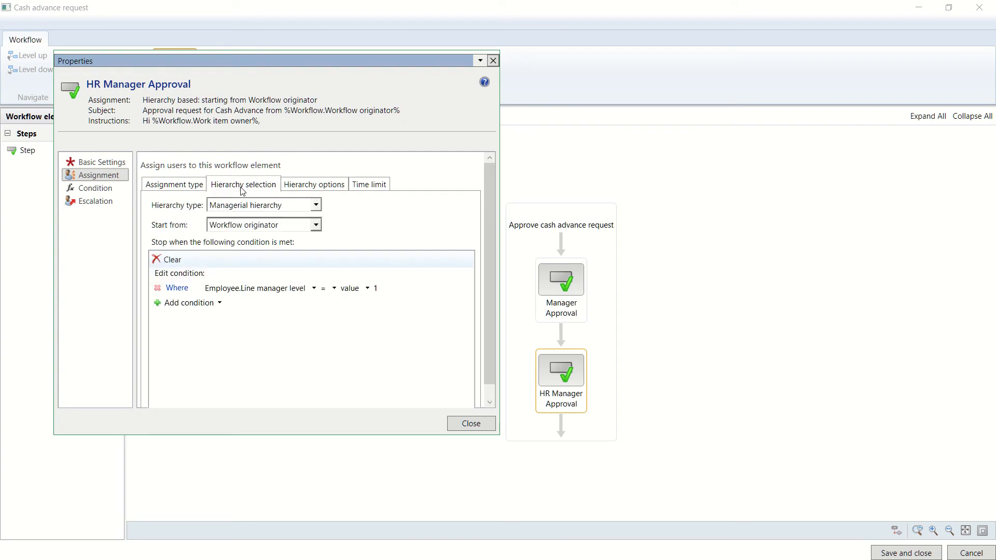
left_click(278, 207)
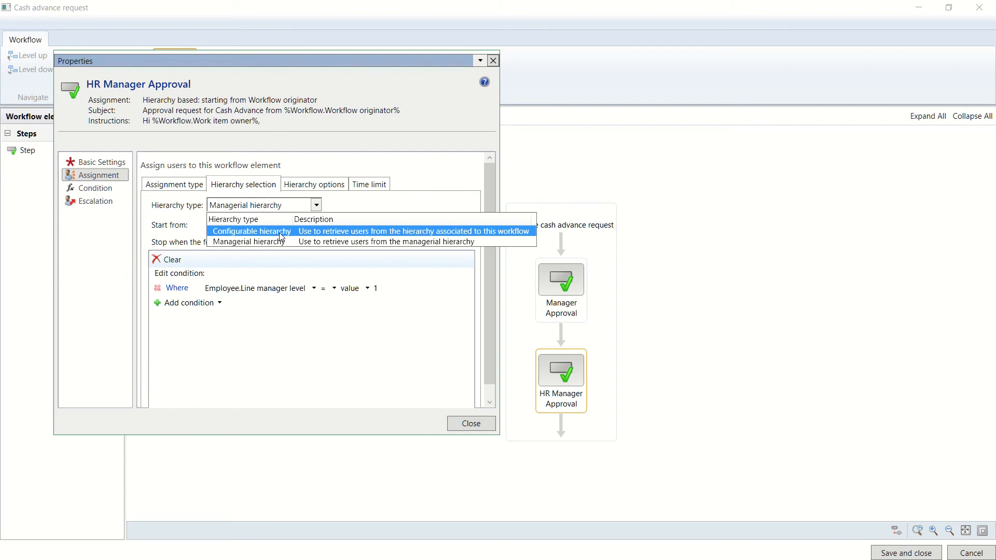
left_click(279, 232)
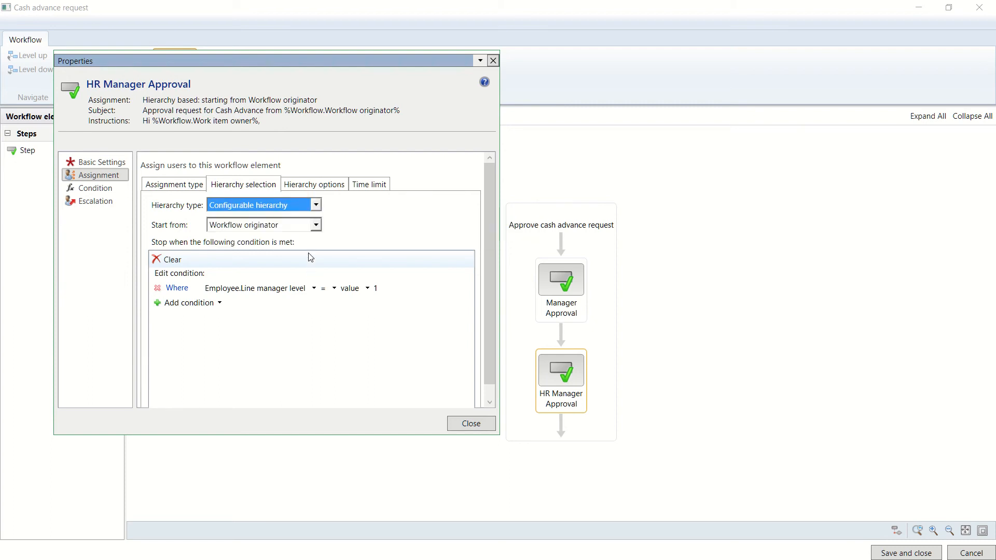
left_click(295, 332)
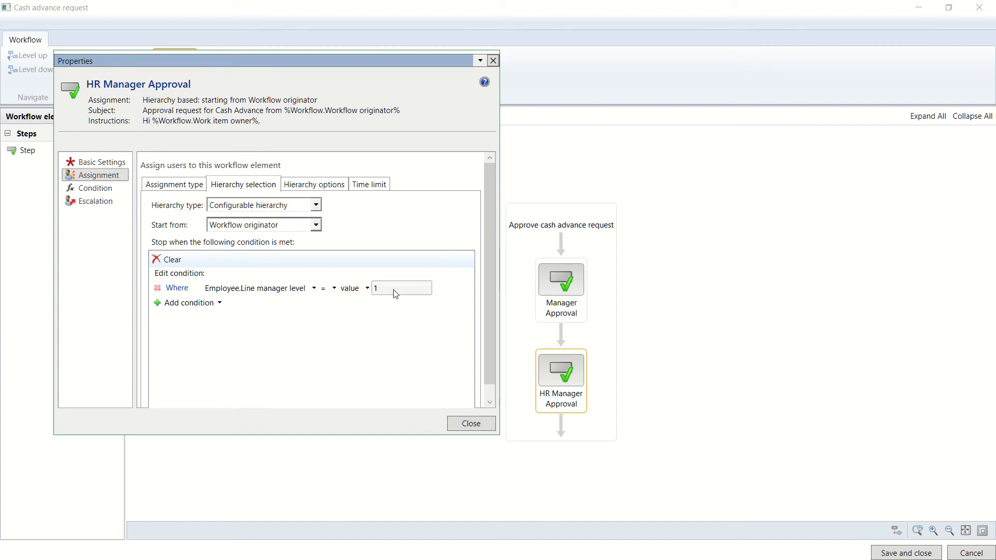
Limit HR Manager Approval to the last user retrieved and close its properties
left_click(306, 183)
left_click(231, 220)
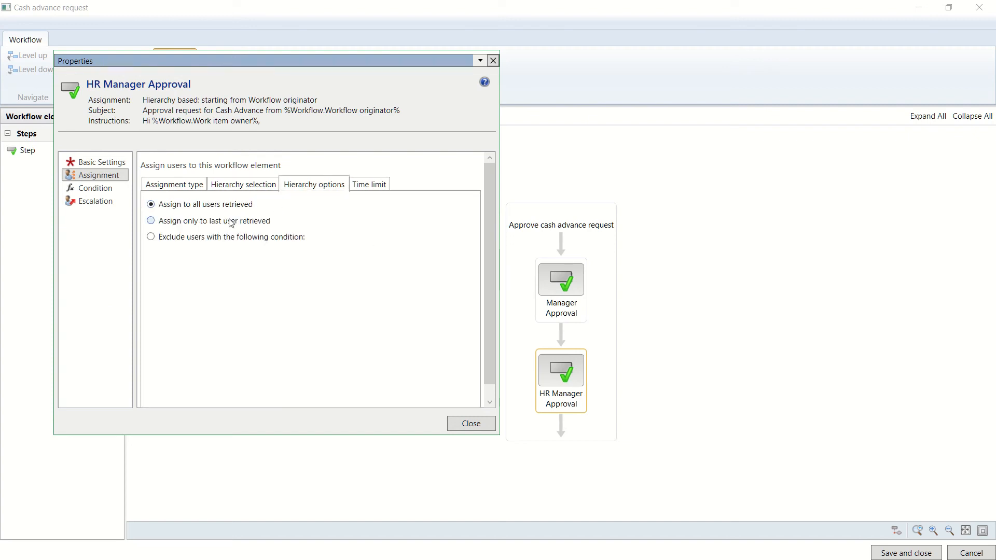
left_click(456, 426)
left_click(423, 386)
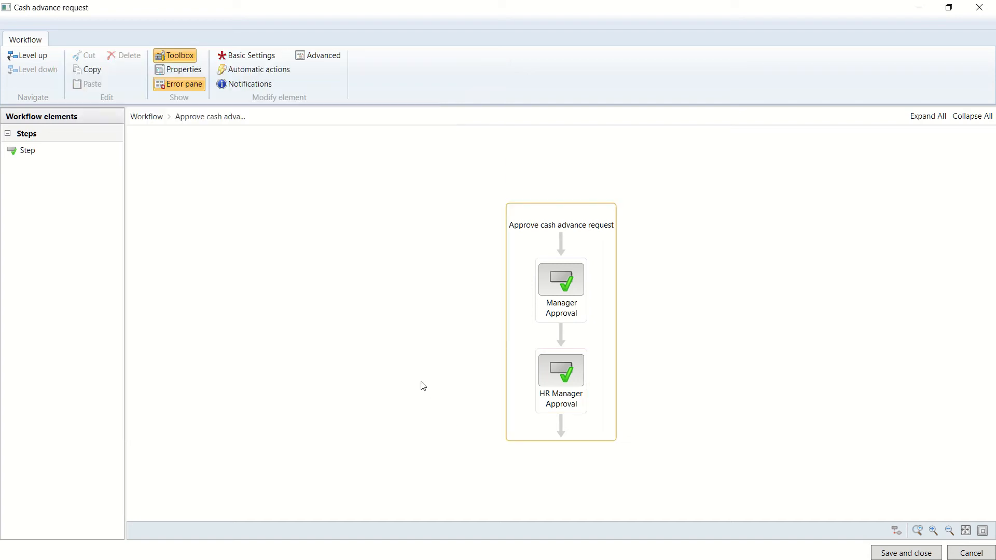
Save the Cash advance request workflow without version notes and activate the new version
left_click(557, 372)
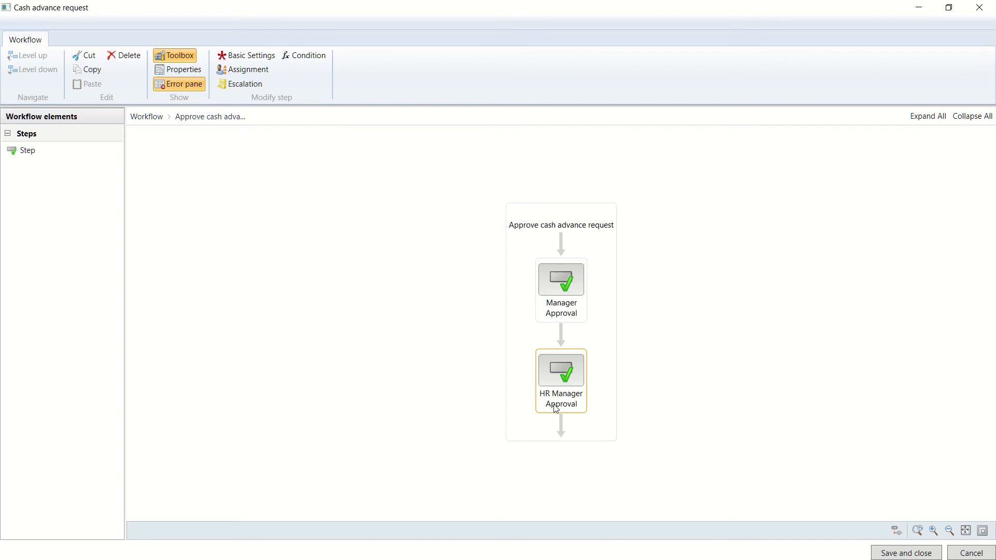
left_click(653, 380)
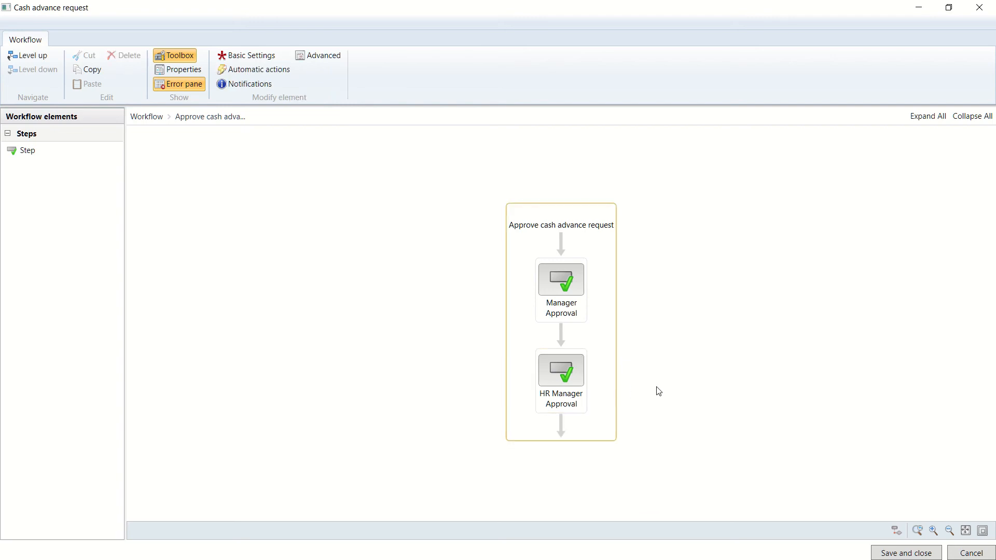
left_click(883, 555)
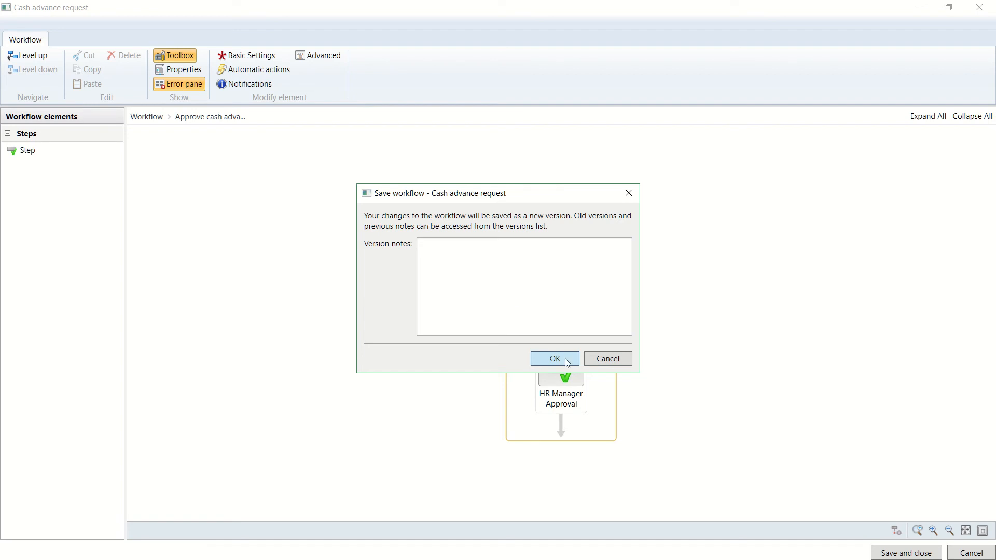
left_click(537, 358)
left_click(449, 289)
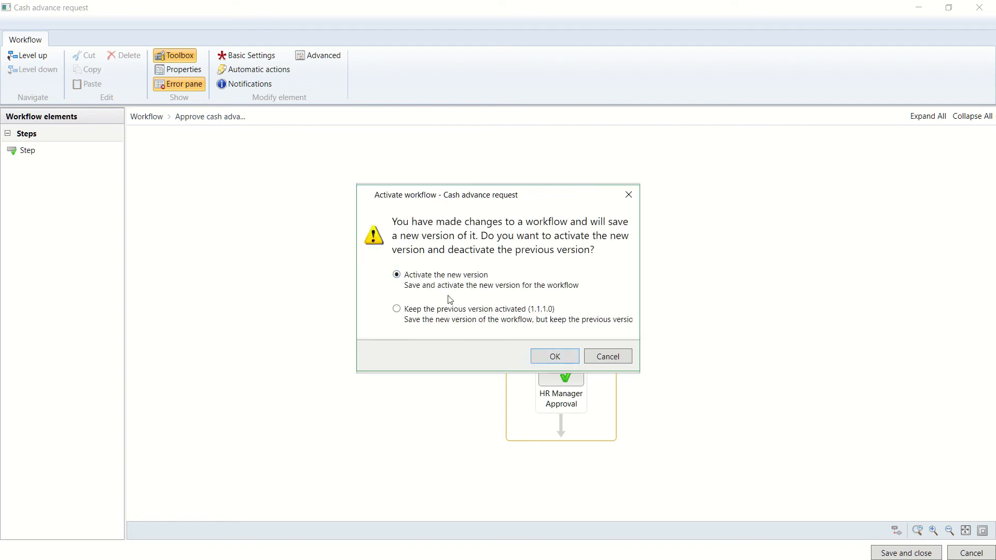
left_click(559, 354)
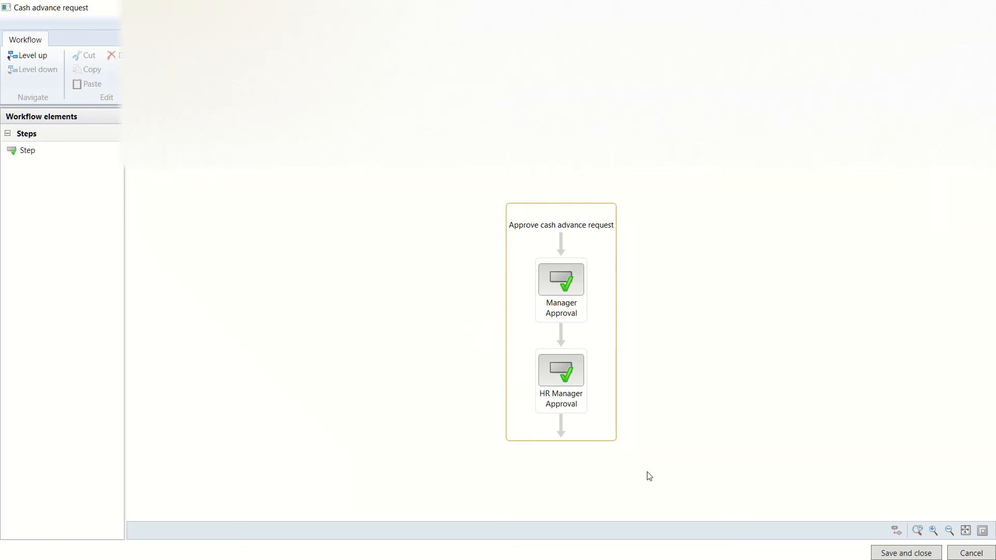
Show Human resources Position hierarchy types to see the ExpenseReporting hierarchy's workflow 000041
key("alt+Tab")
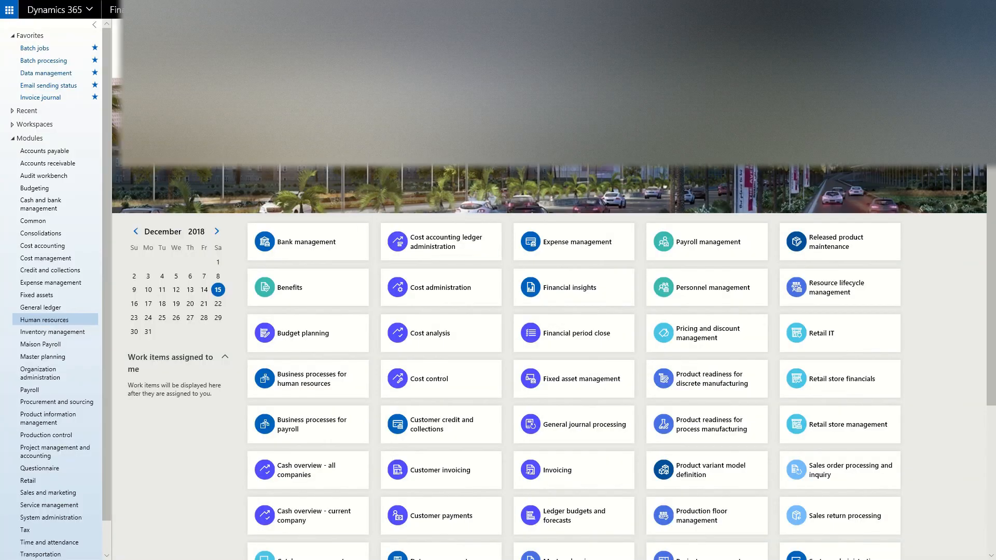
left_click(22, 324)
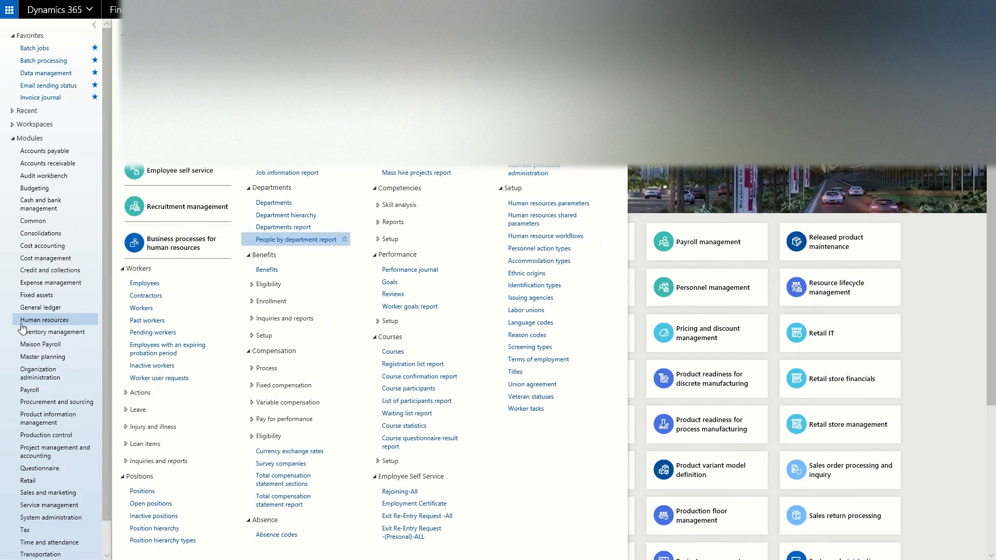
left_click(174, 542)
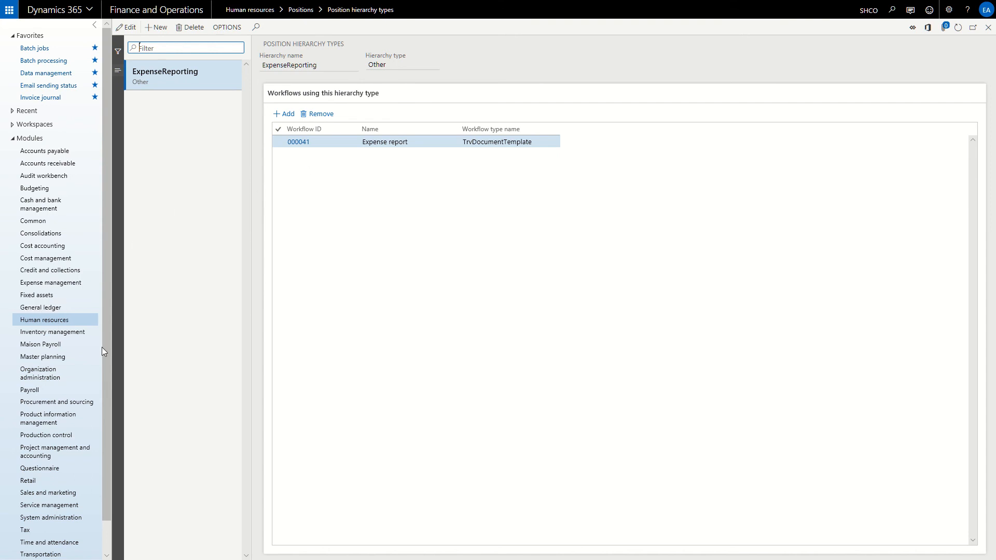
Bring up the Human resources Positions list
left_click(75, 321)
left_click(76, 321)
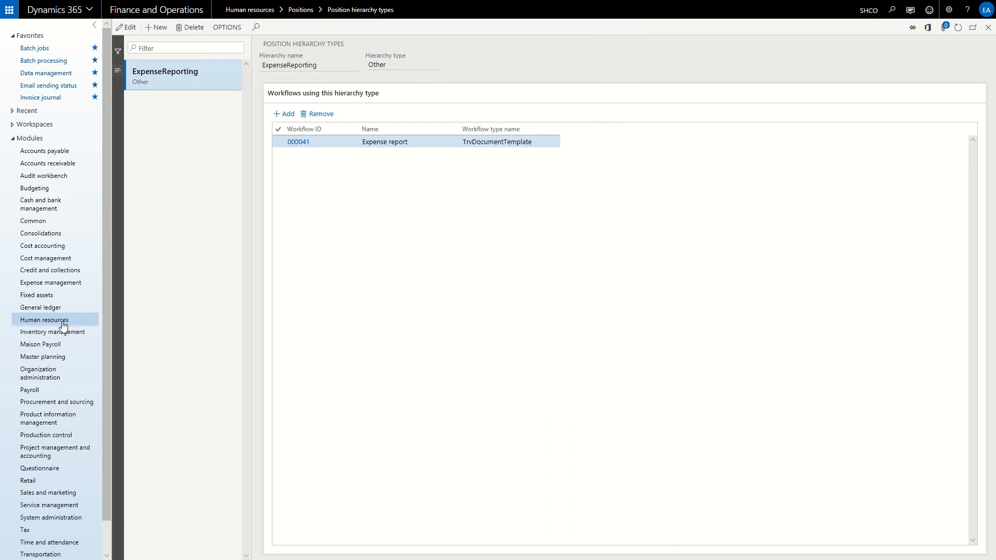
left_click(63, 325)
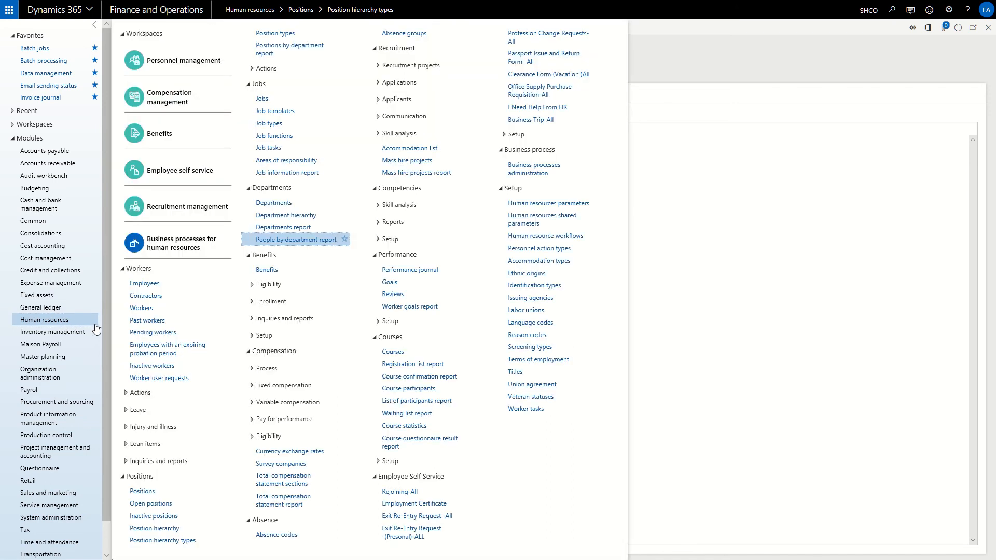
left_click(151, 496)
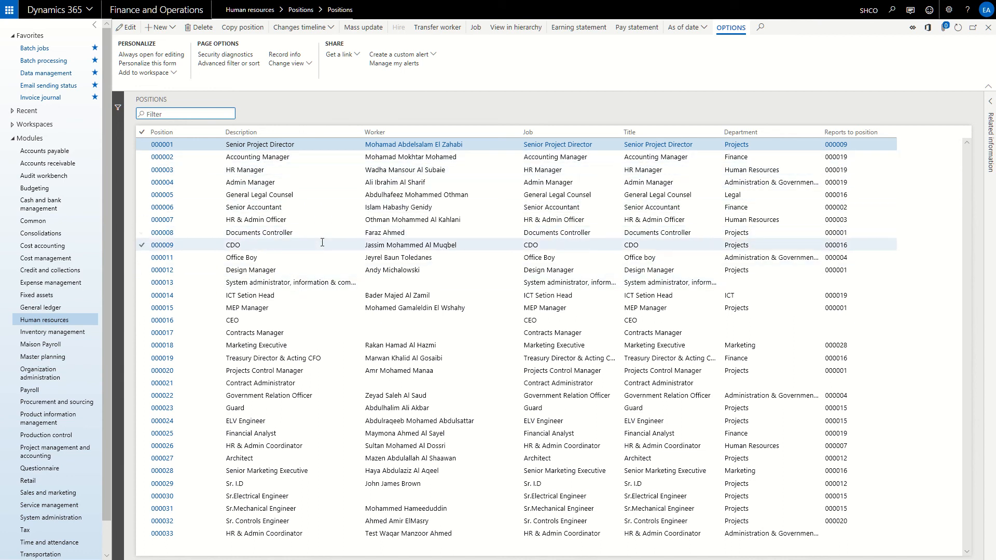
Review position 000002 Accounting Manager's ExpenseReporting relationship reporting to position 000003
left_click(371, 156)
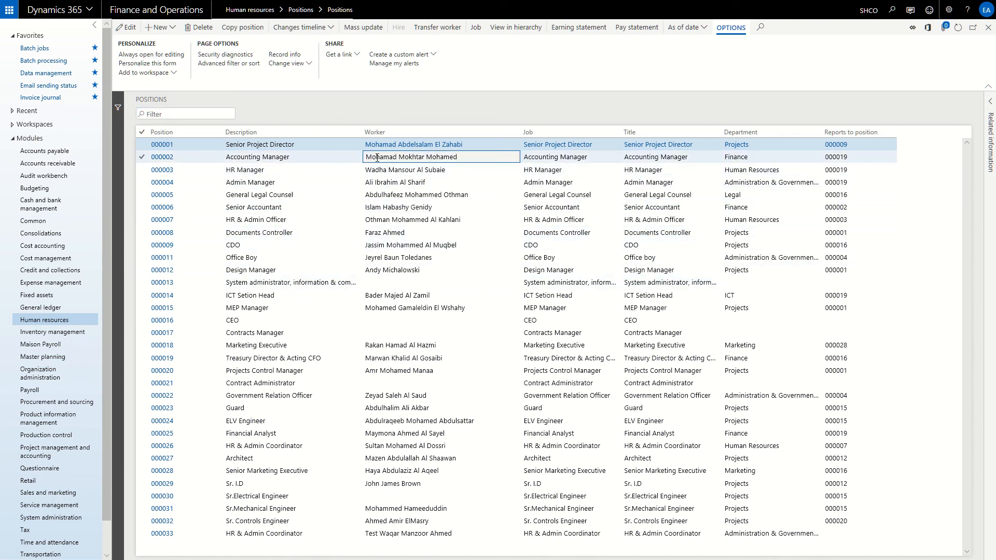
left_click(162, 158)
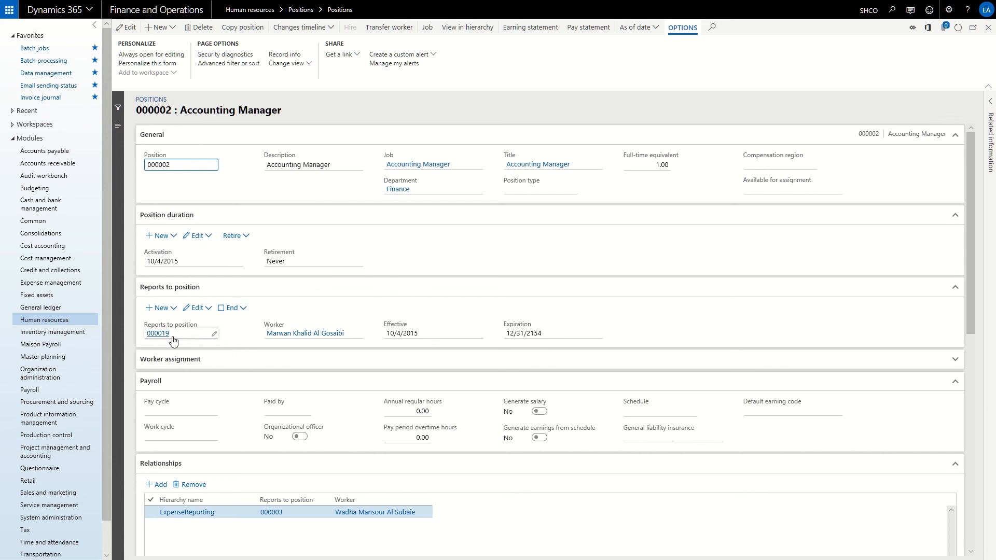
mouse_move(166, 340)
scroll(213, 405, "down", 1)
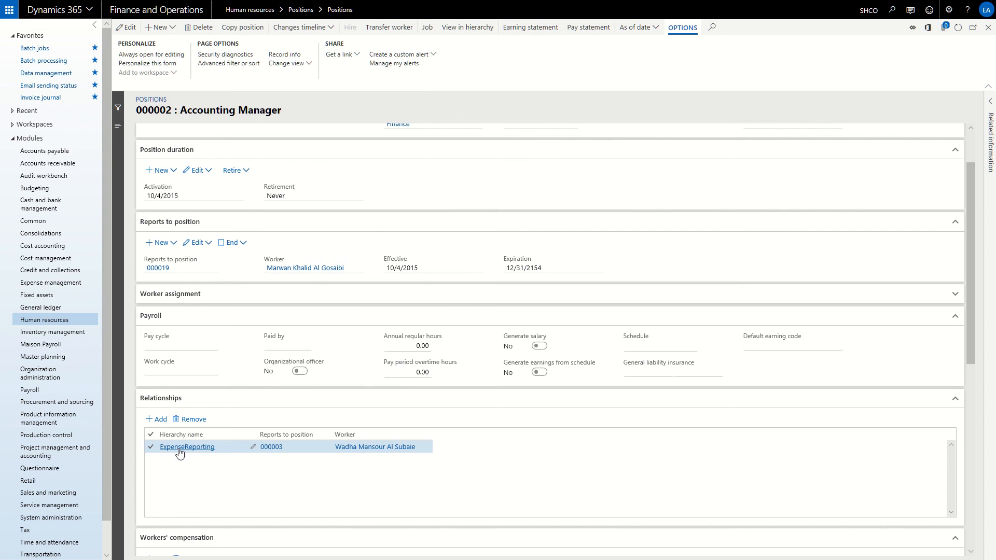
mouse_move(184, 454)
mouse_move(311, 452)
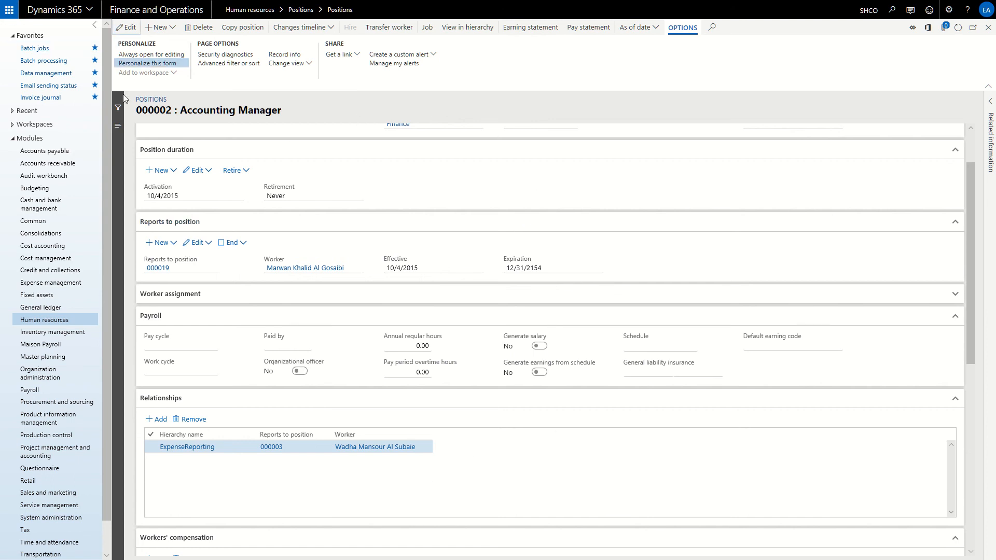
Select Cash advance request 000051 in the Expense management workflows list
left_click(67, 321)
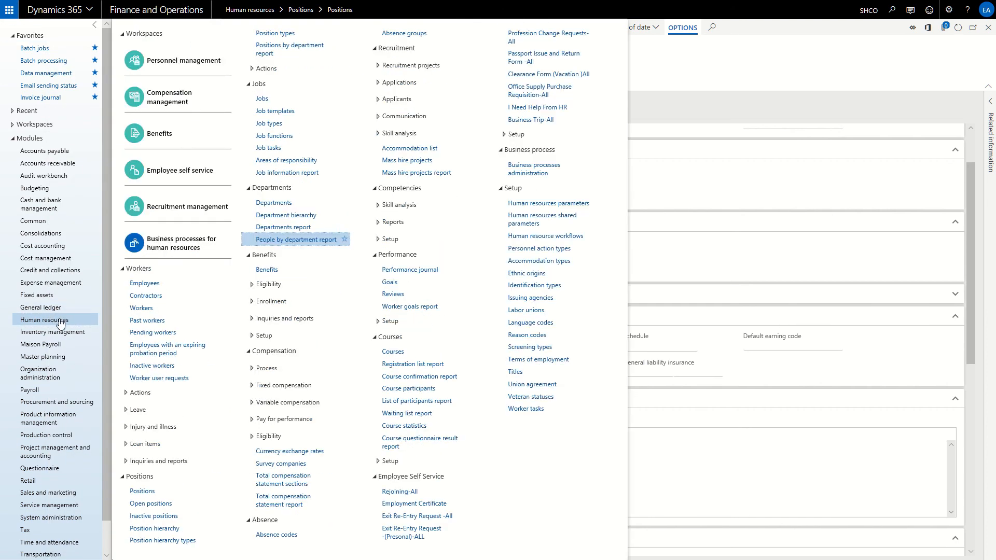
left_click(51, 286)
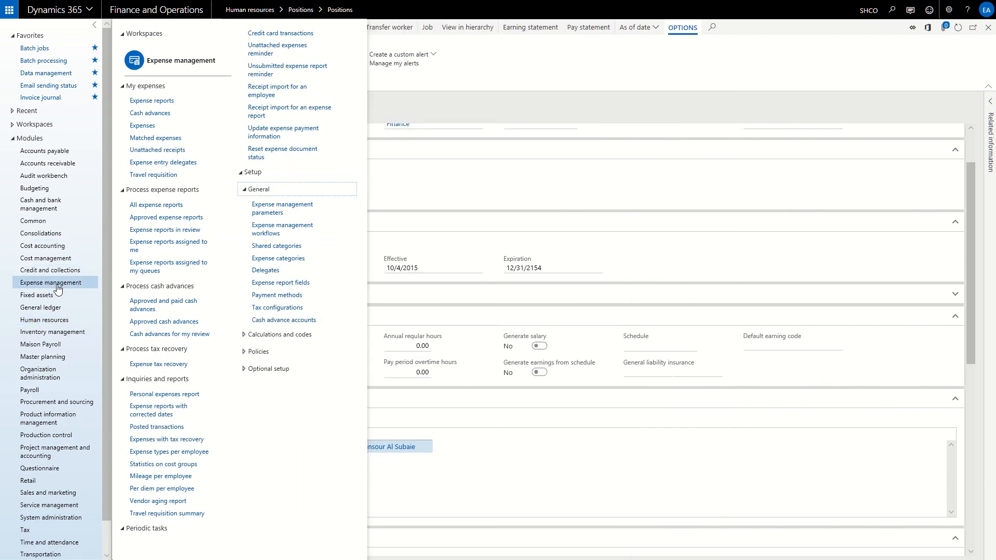
left_click(285, 237)
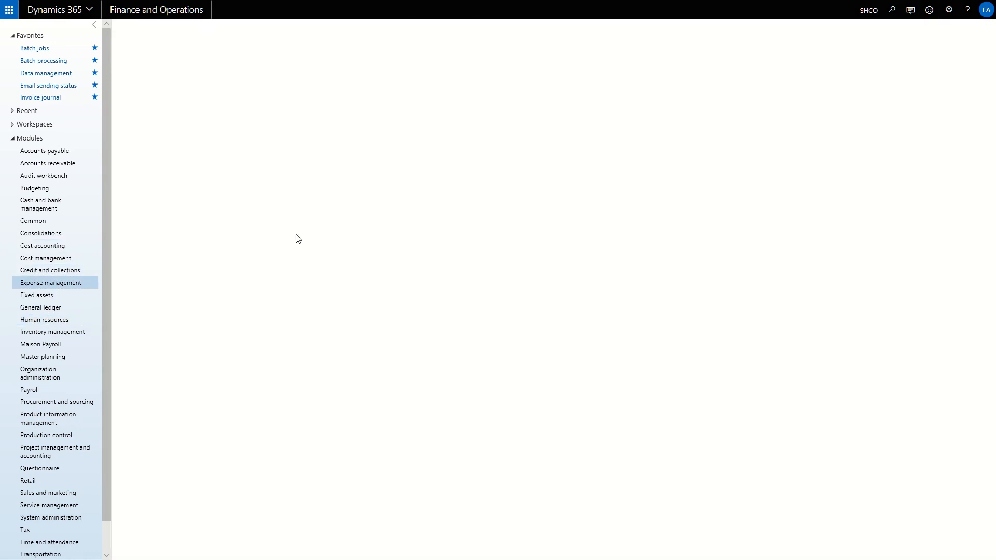
left_click(278, 160)
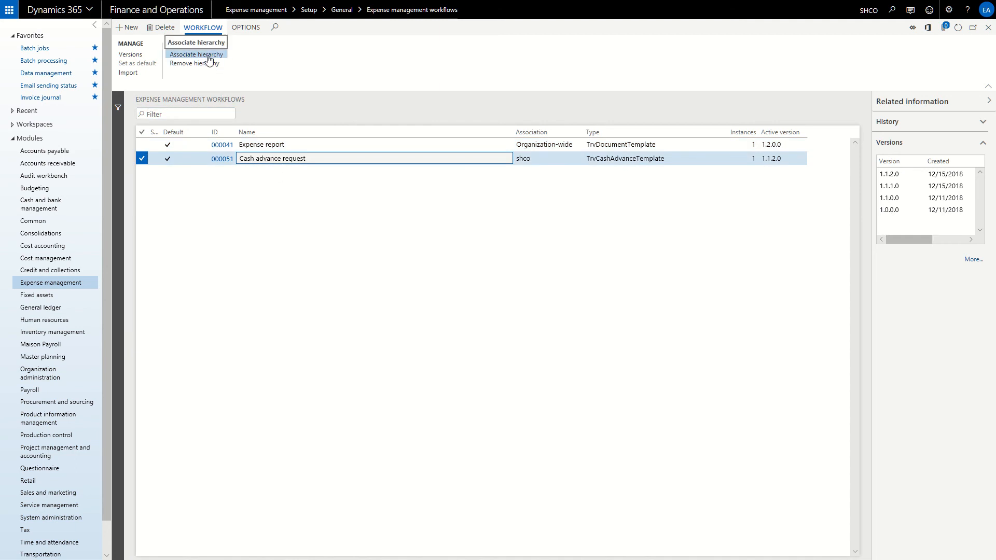
left_click(209, 58)
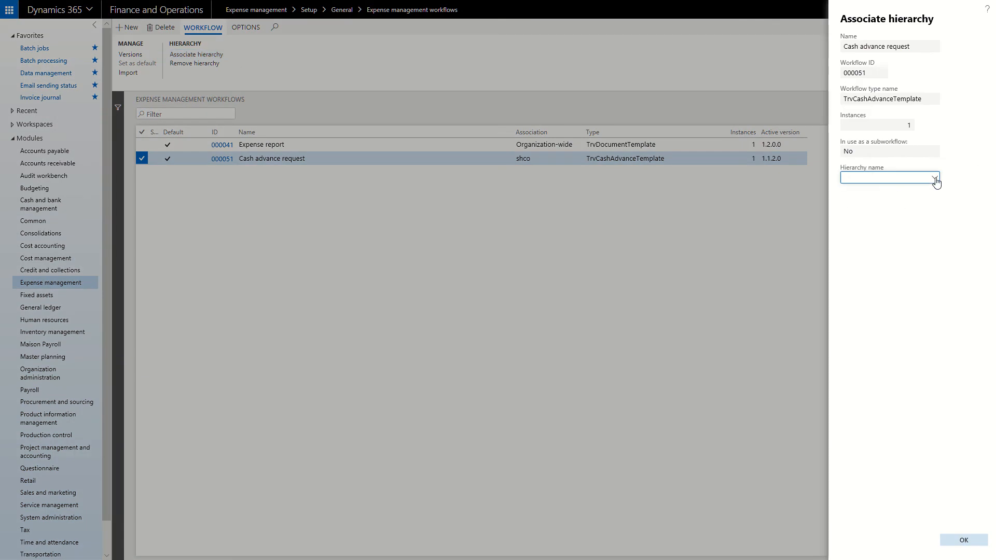
left_click(934, 179)
left_click(874, 202)
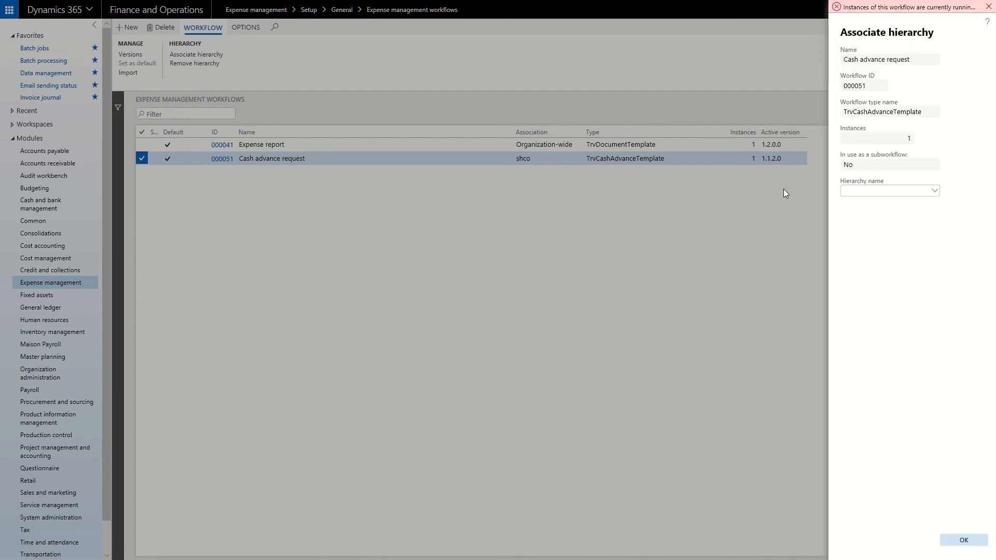
left_click(963, 540)
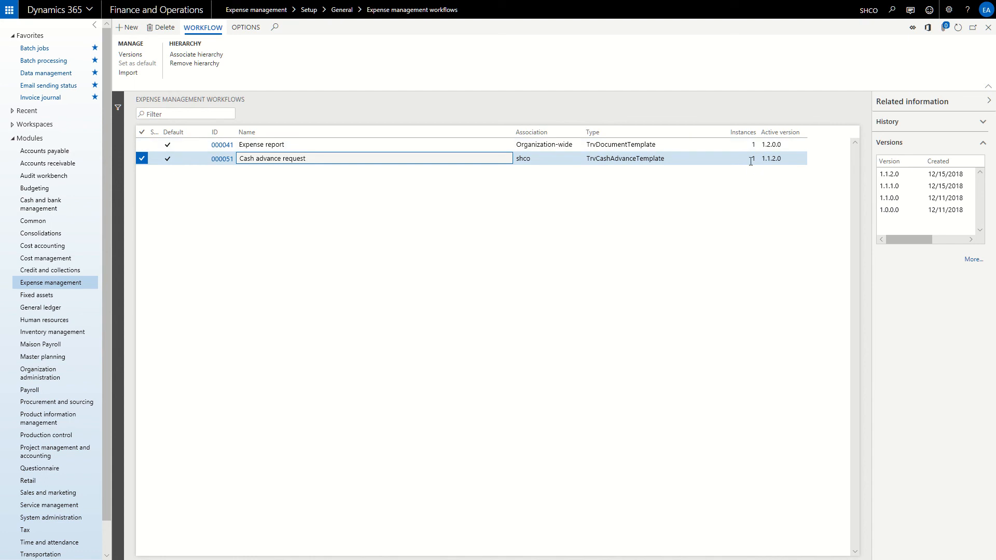
left_click(213, 63)
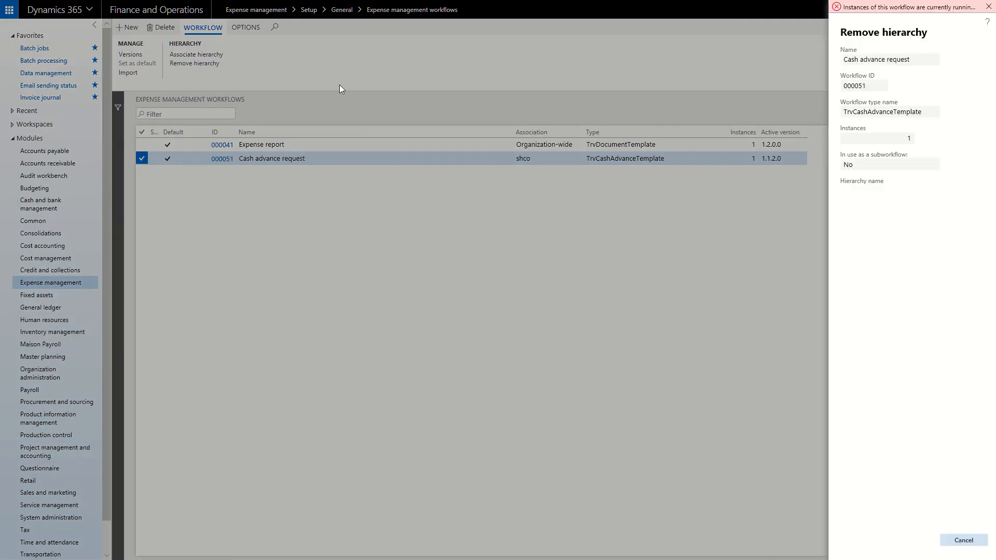
left_click(736, 383)
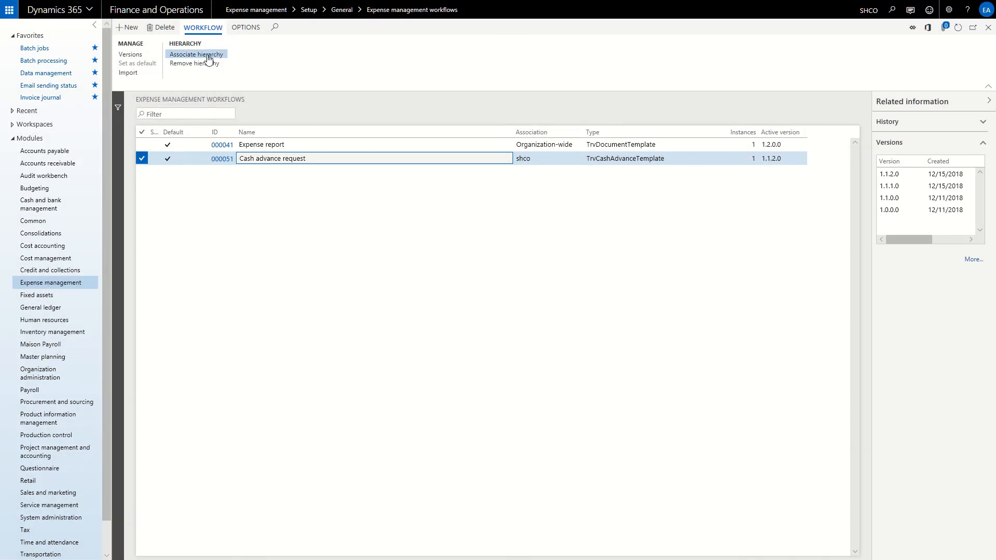